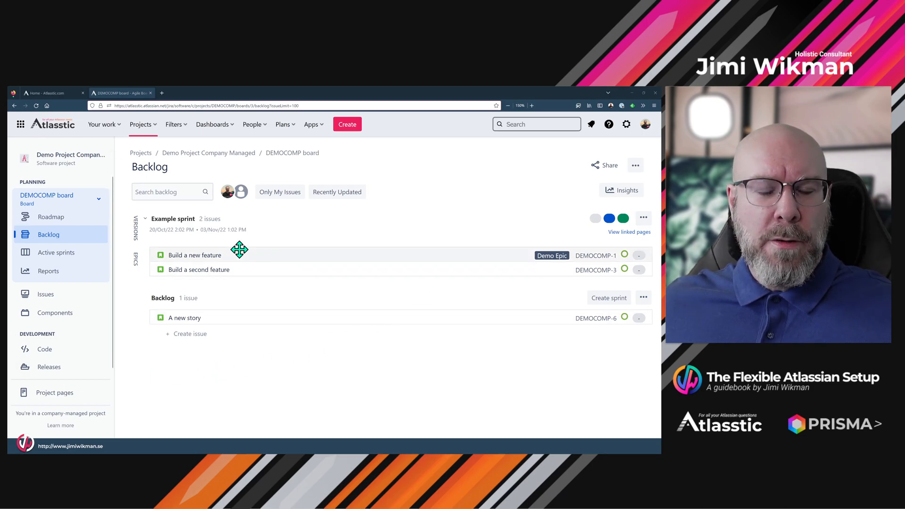
Start a new Scrum board based on an existing project.
click(98, 199)
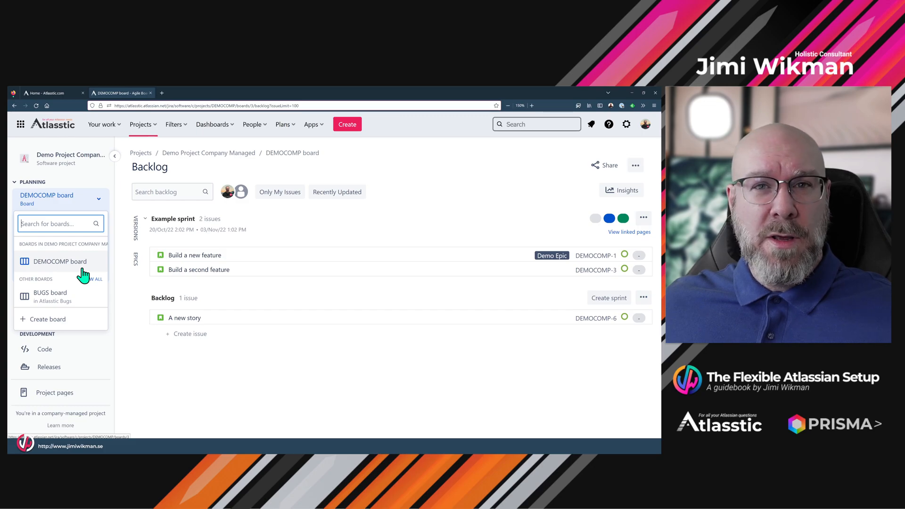
click(86, 205)
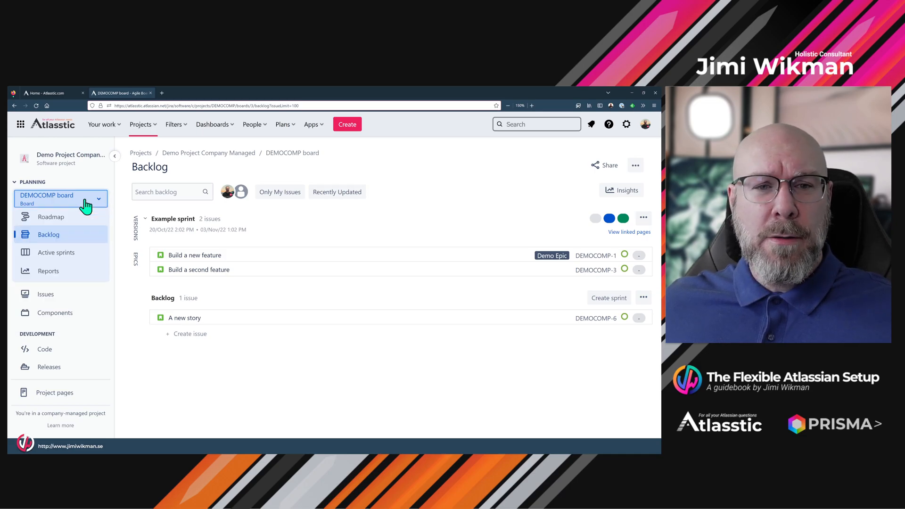
click(86, 206)
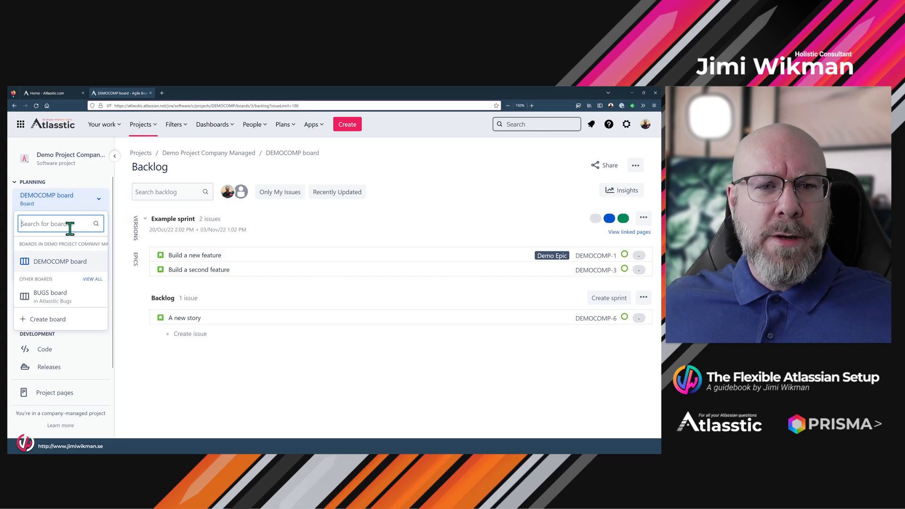
click(55, 322)
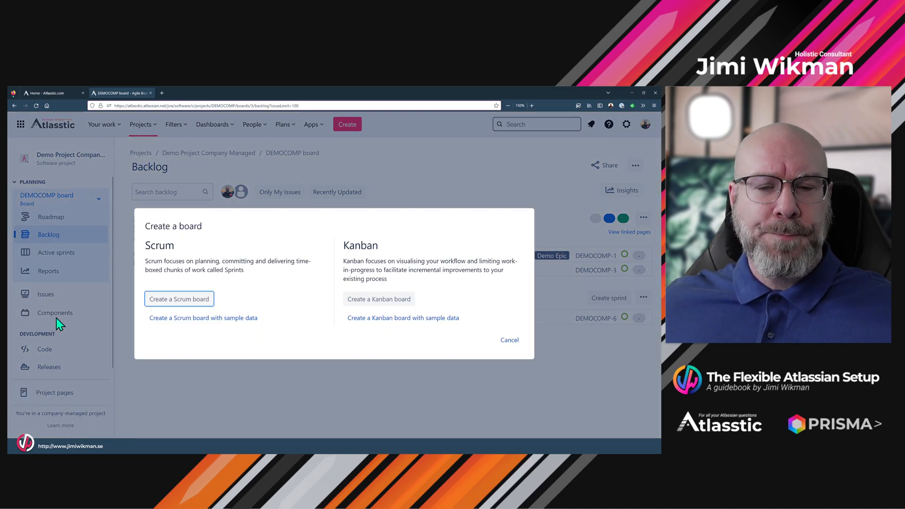
click(191, 300)
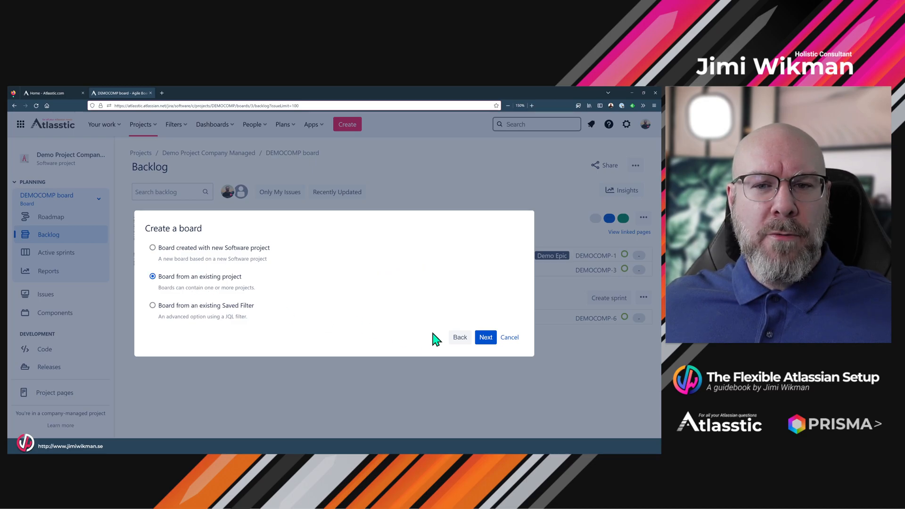
click(486, 337)
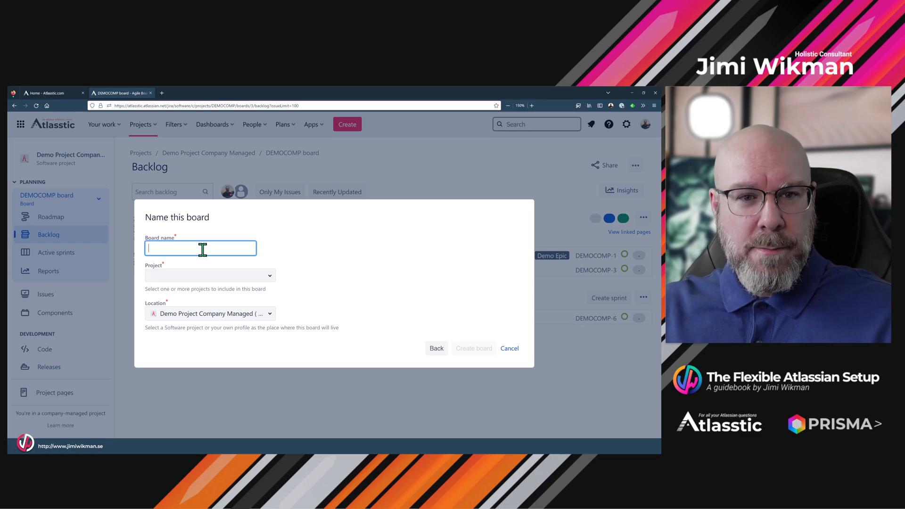
Name the new board "My Board" and include the Demo Project Company Managed project in it.
text(My Boar)
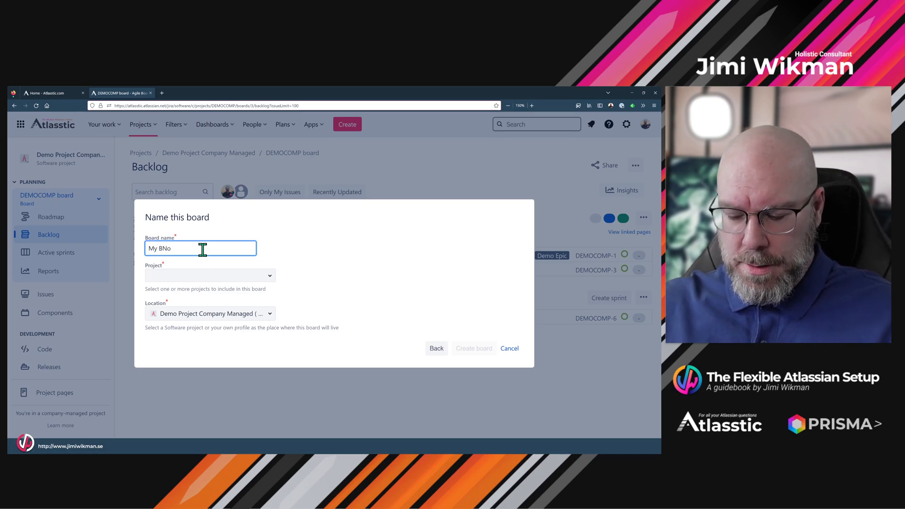
key(BackSpace)
key(BackSpace)
key(BackSpace)
text(oard)
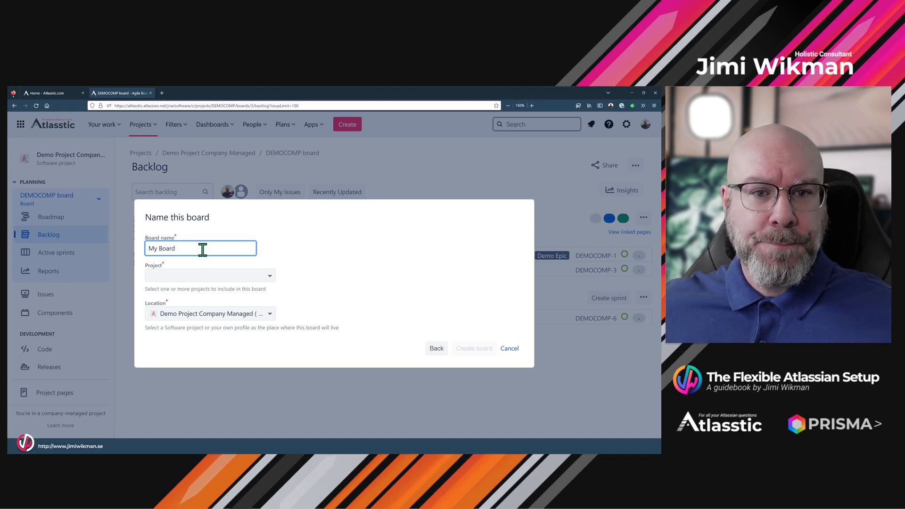
click(255, 275)
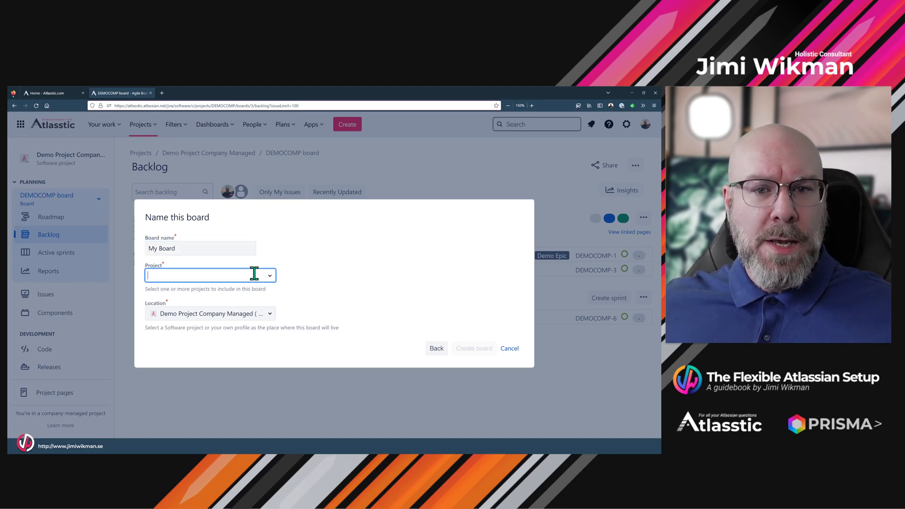
click(268, 276)
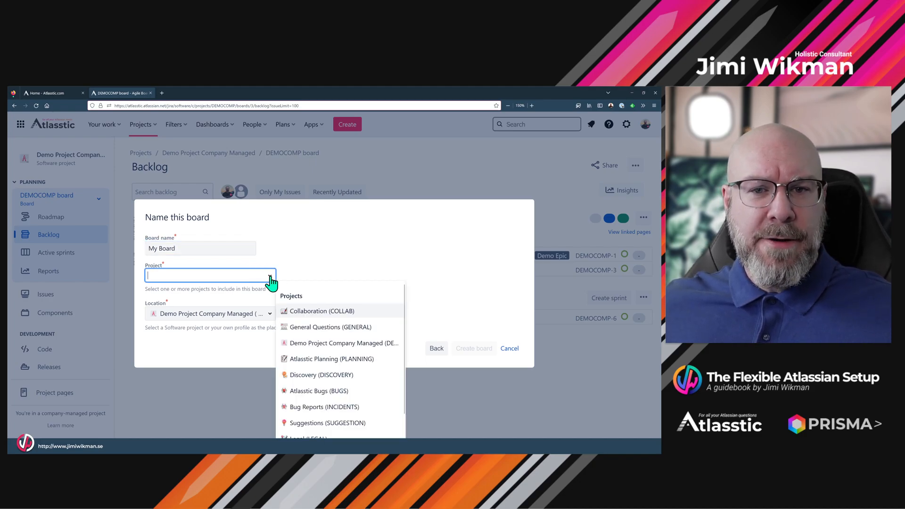
click(319, 346)
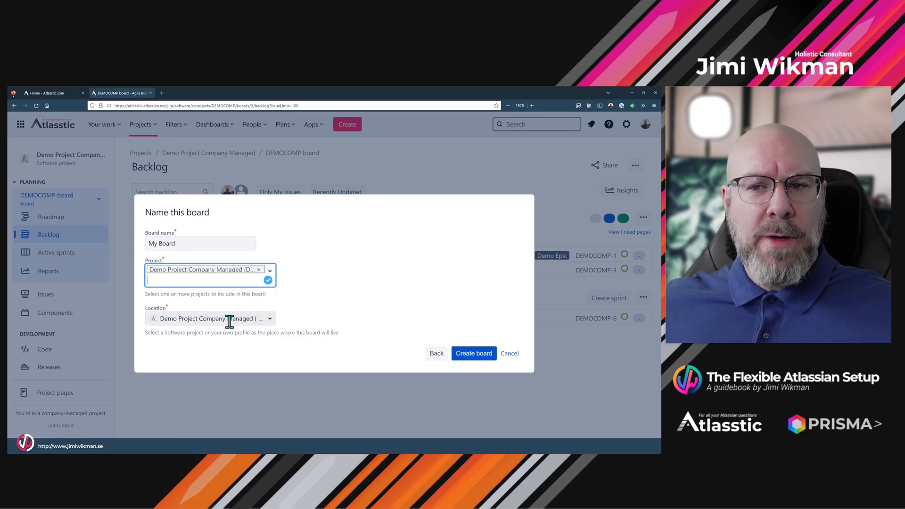
Set the Scrum board's location to the personal profile and create the board.
click(270, 322)
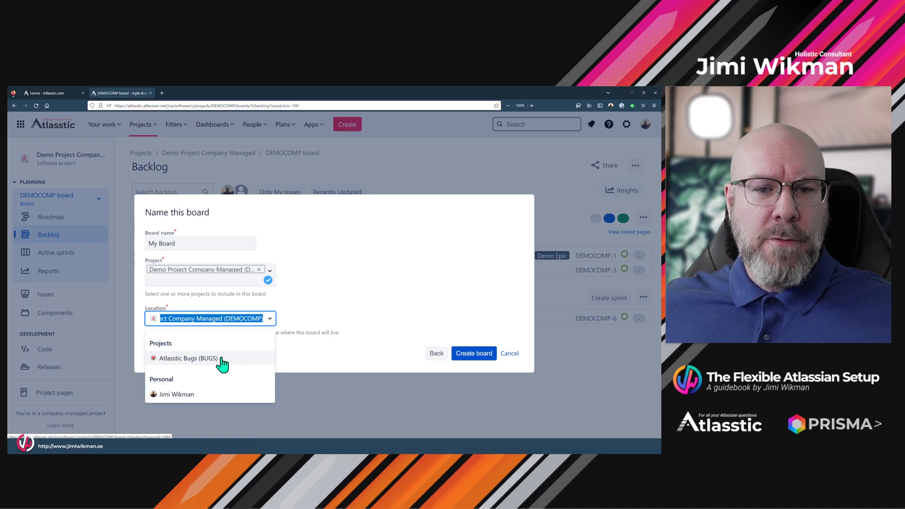
click(184, 399)
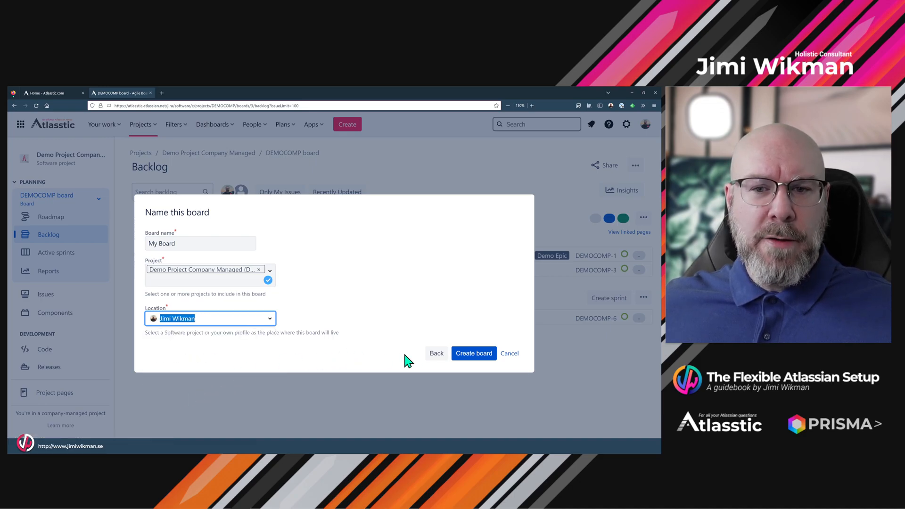
click(469, 356)
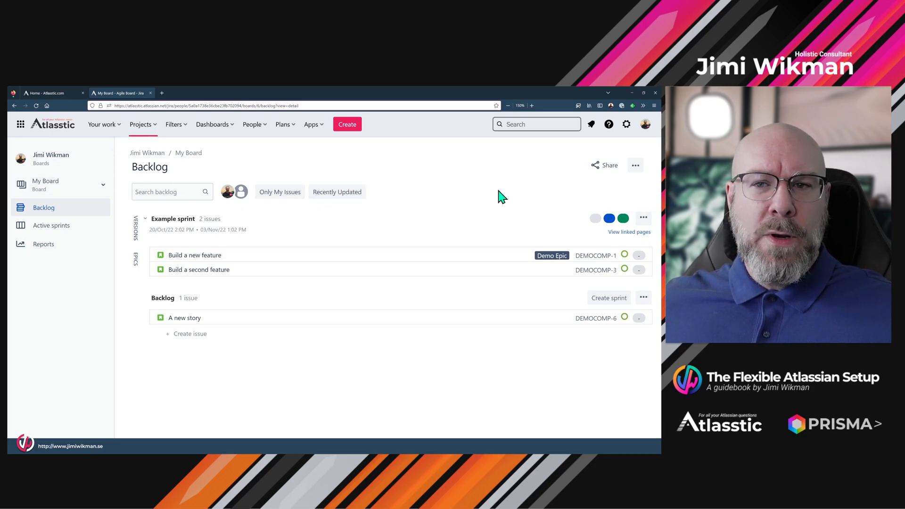
View the account's personal boards, and return to the Demo Project Company Managed project to check which boards it lists.
click(645, 125)
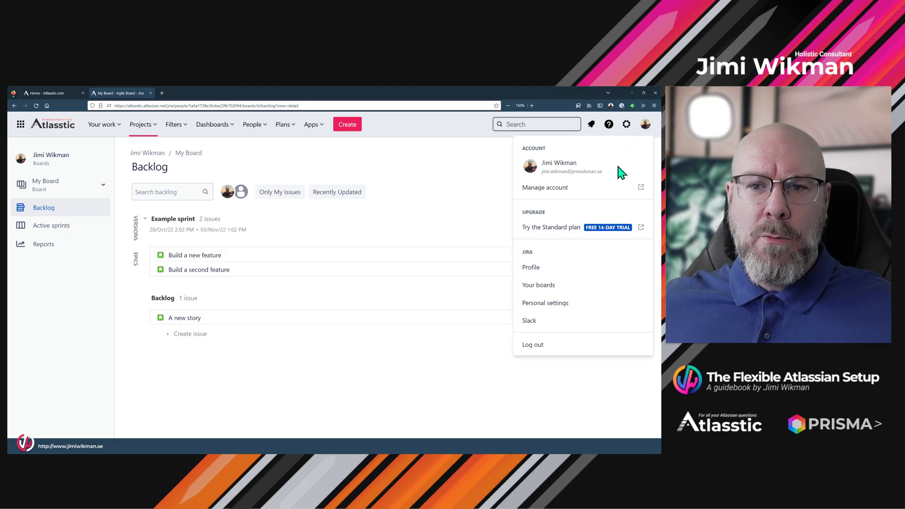
click(556, 287)
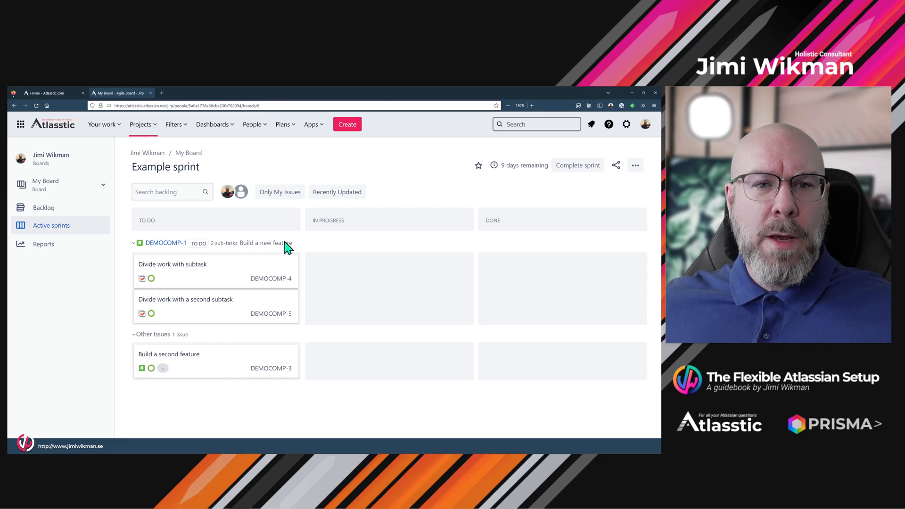
click(141, 126)
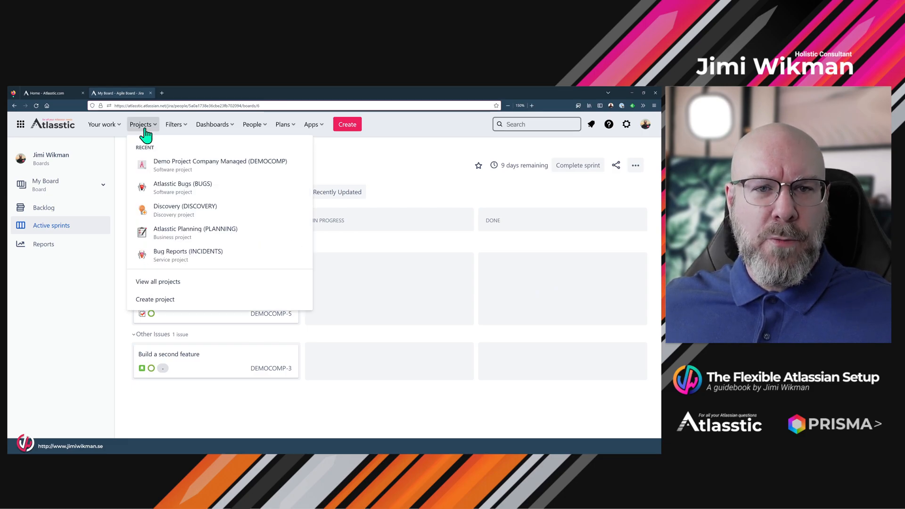
click(163, 162)
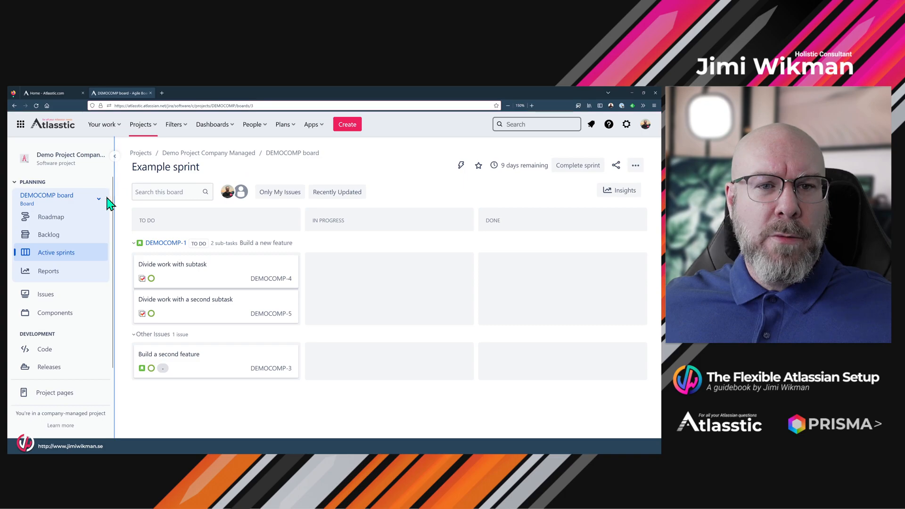
click(101, 203)
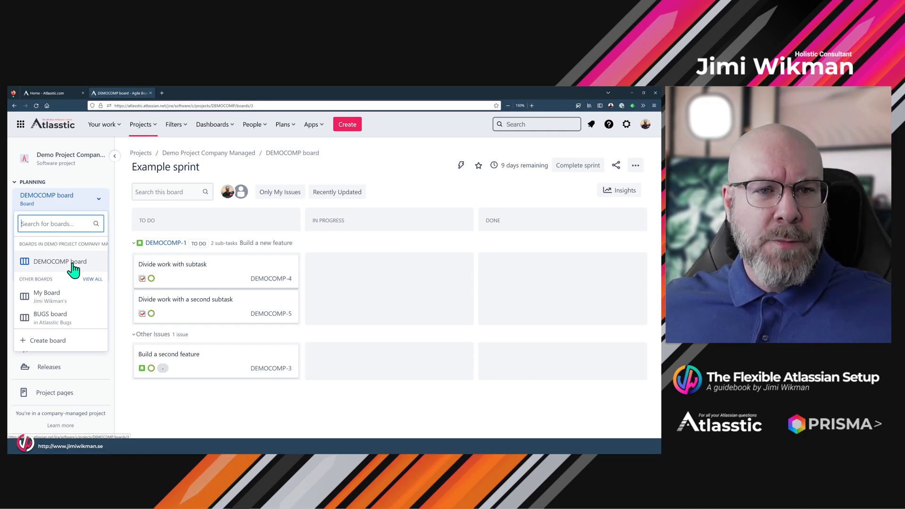
click(99, 201)
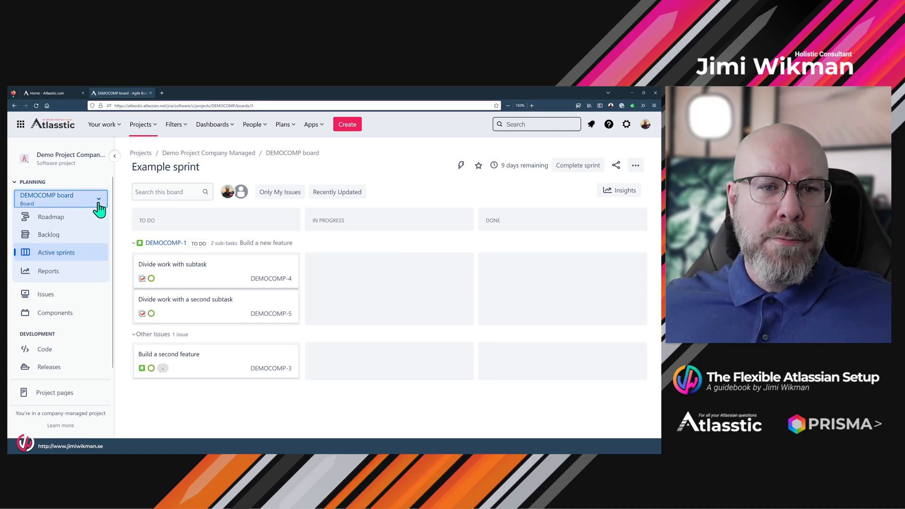
Start a new Kanban board based on an existing project.
click(93, 203)
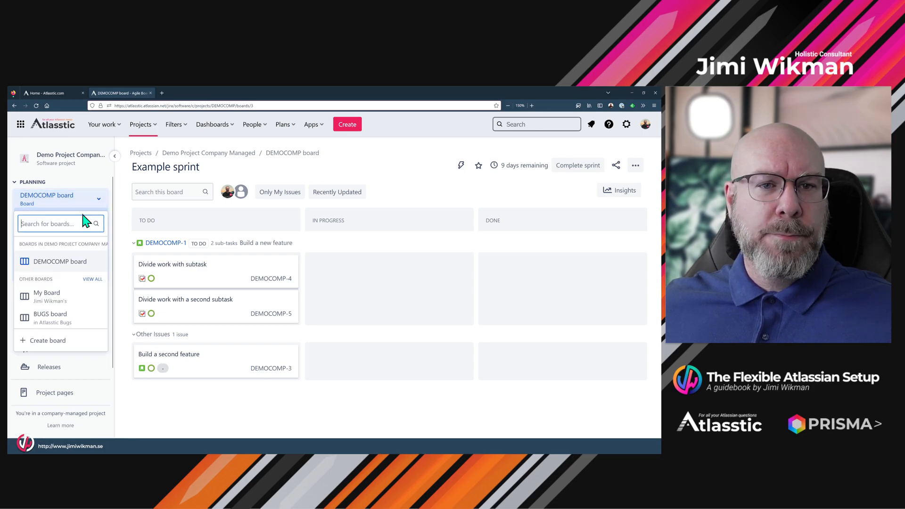
click(76, 341)
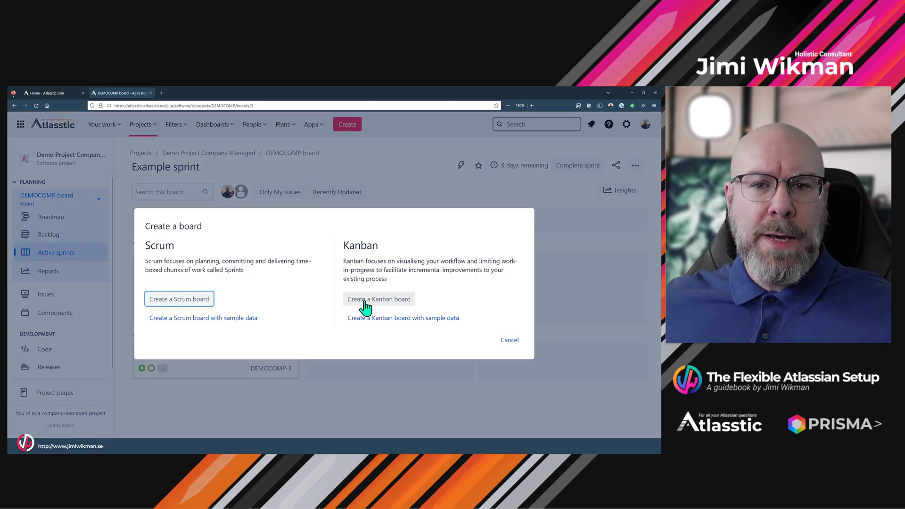
click(366, 301)
click(235, 279)
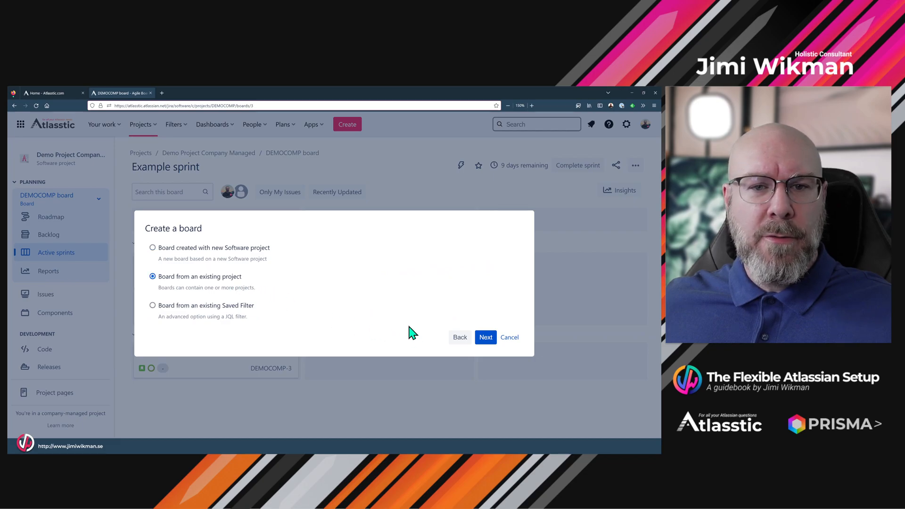
click(486, 338)
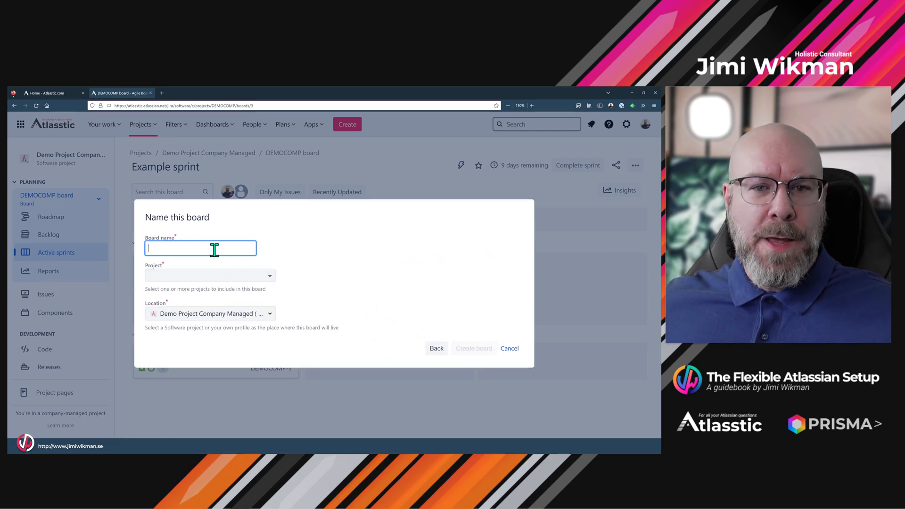
Name the Kanban board "My Second Board" and include the Demo Project Company Managed project in it.
text(My Sec)
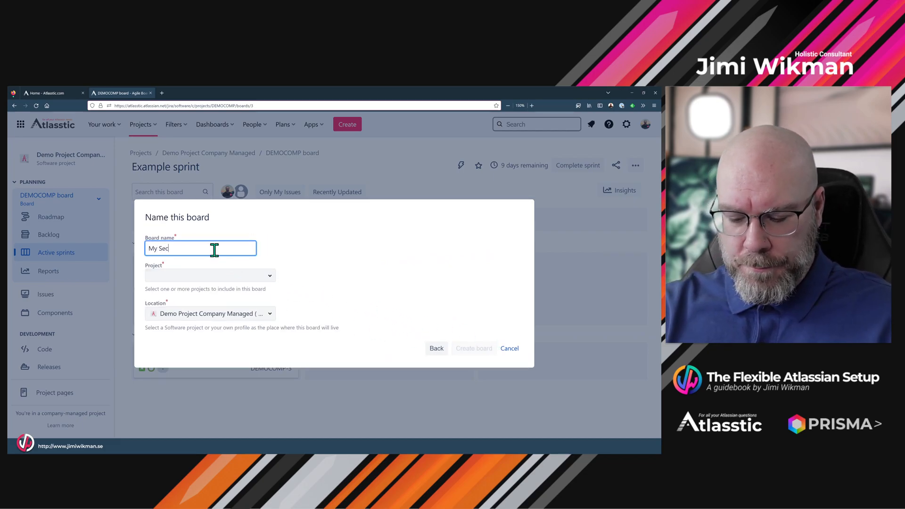
text(ond Board)
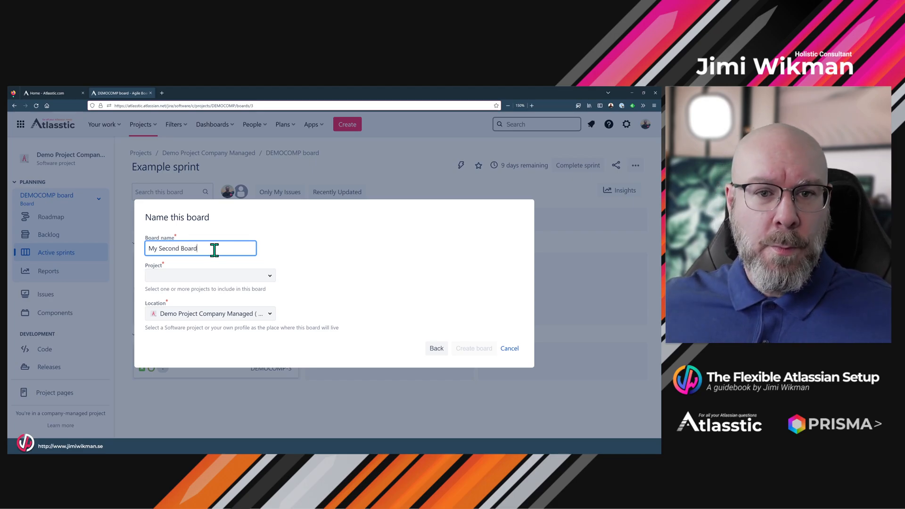
click(259, 275)
click(268, 276)
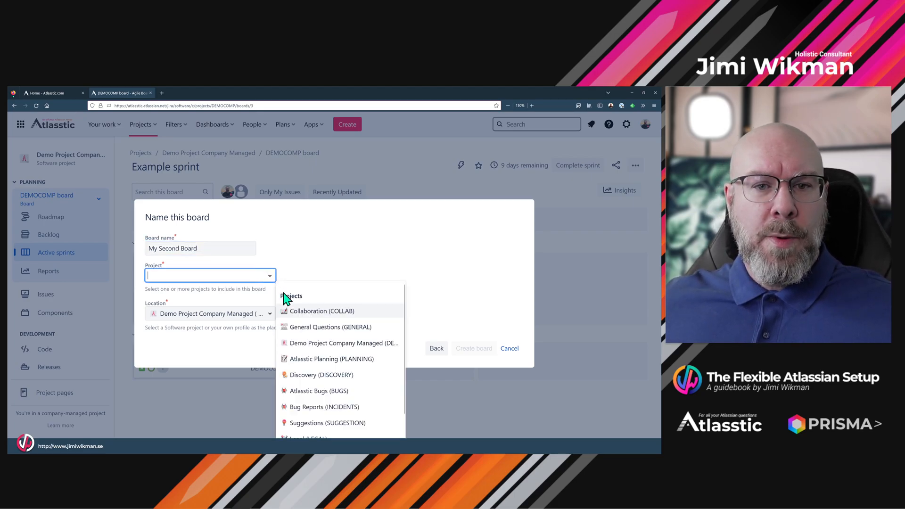
click(324, 344)
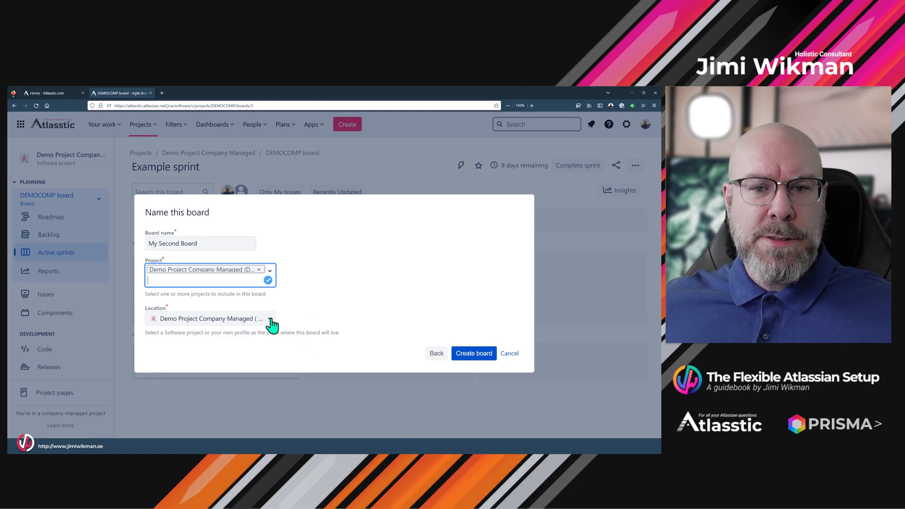
Set the Kanban board's location to the personal profile and create the board.
click(269, 320)
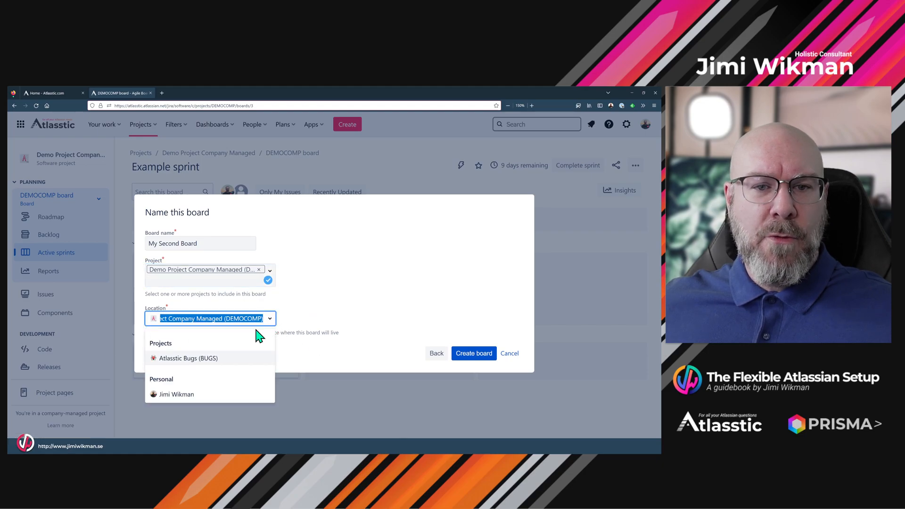
click(199, 401)
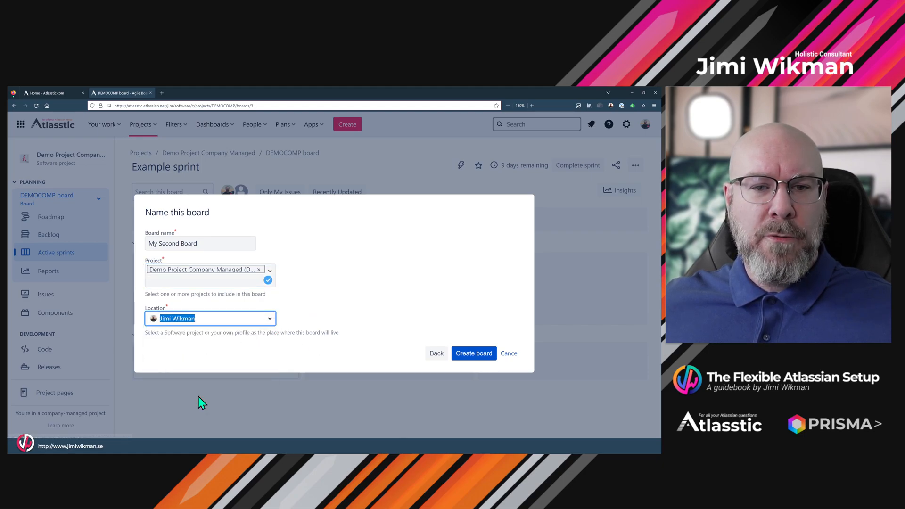
click(472, 356)
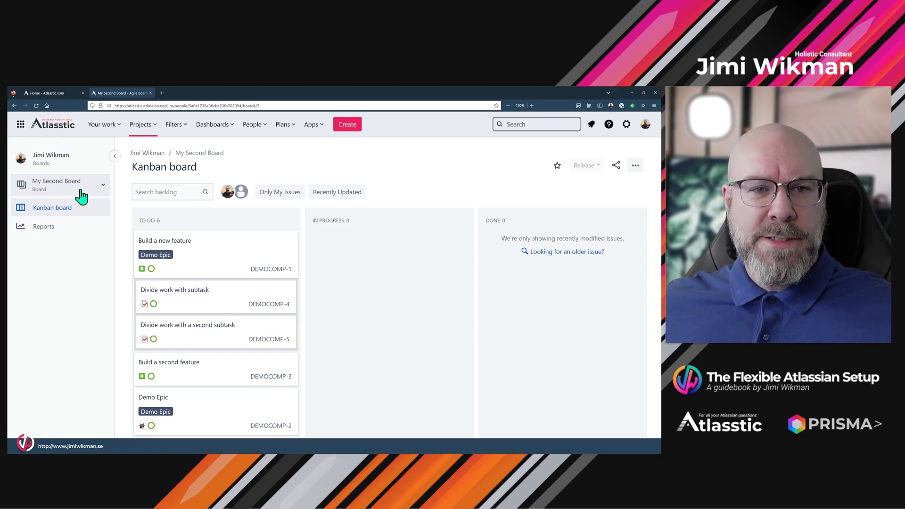
Examine the list of personal boards from My Second Board and again from the account's own boards page.
click(99, 188)
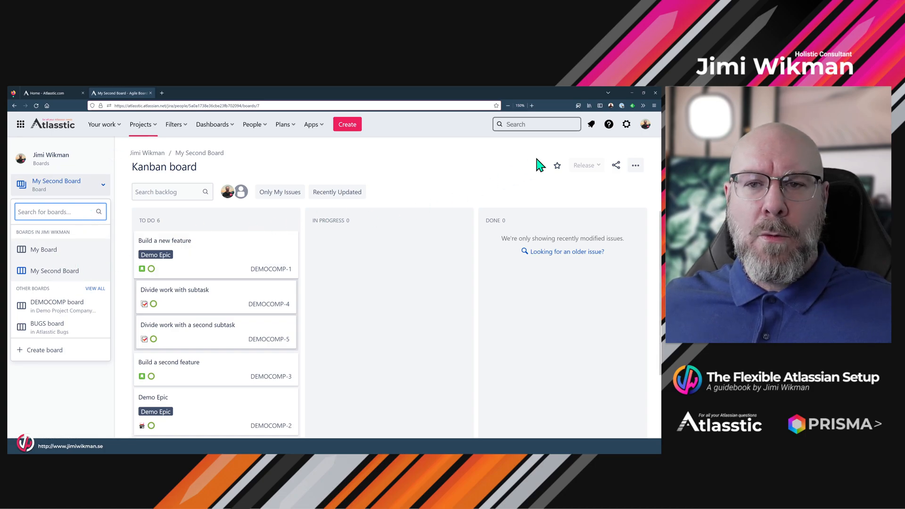
click(645, 124)
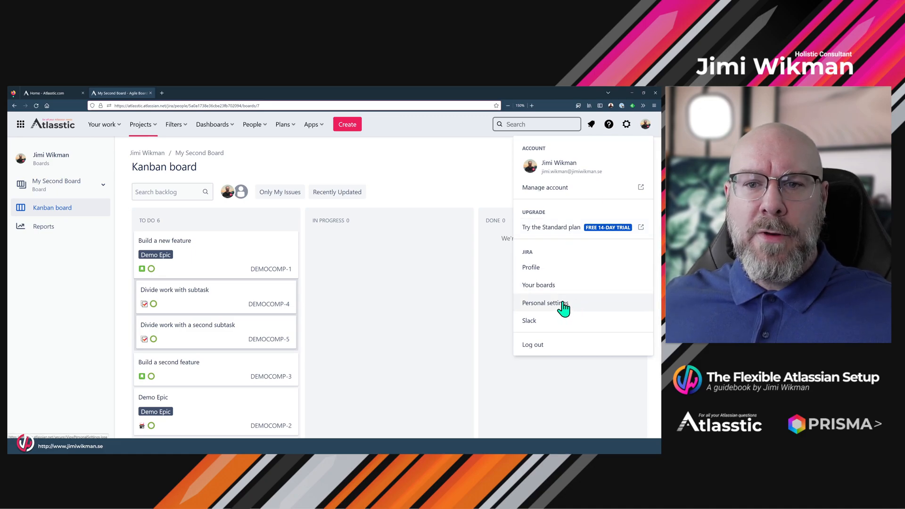
click(553, 288)
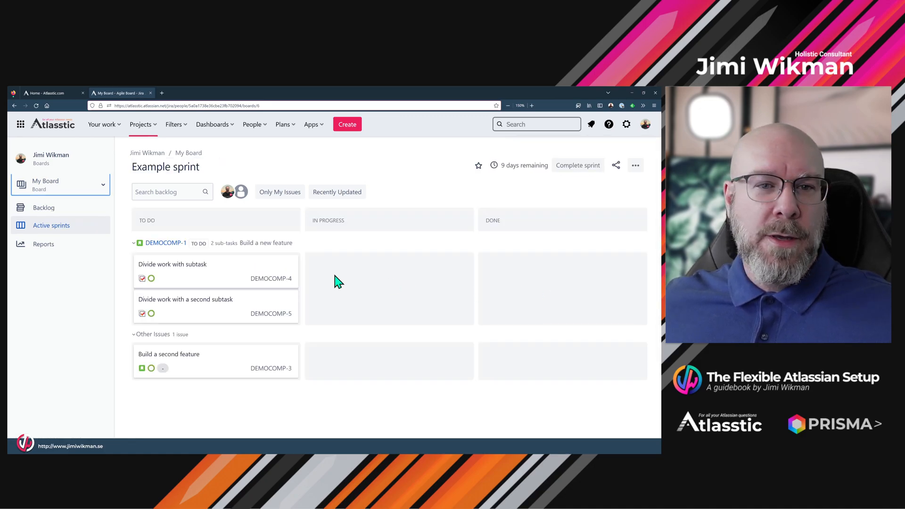
click(102, 187)
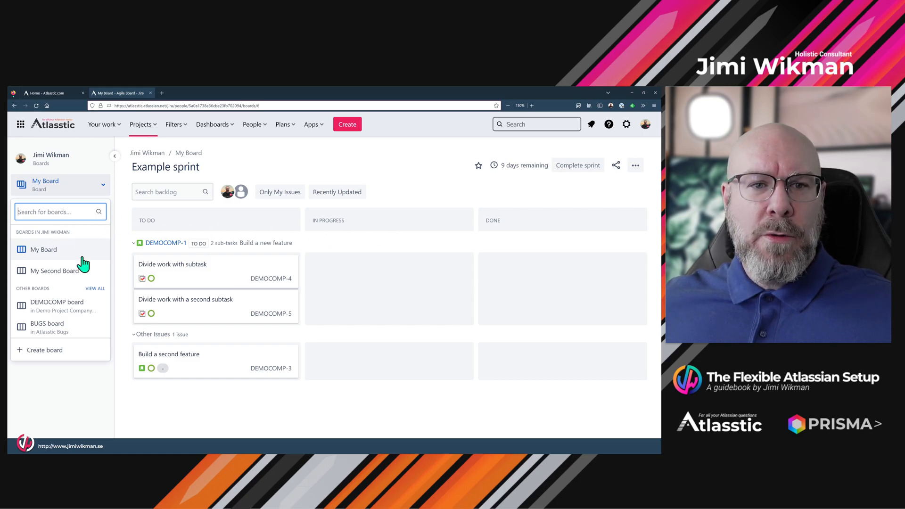
Open the full list of boards and delete My Second Board.
click(95, 289)
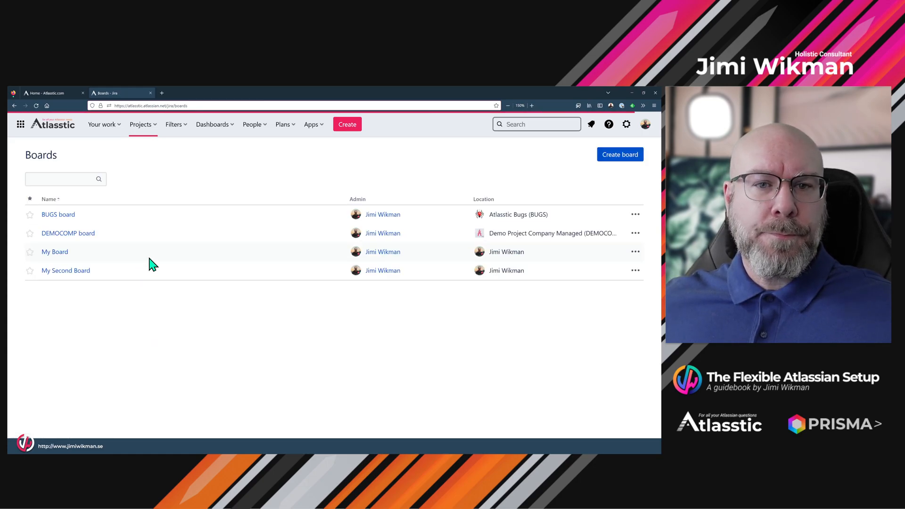
click(634, 276)
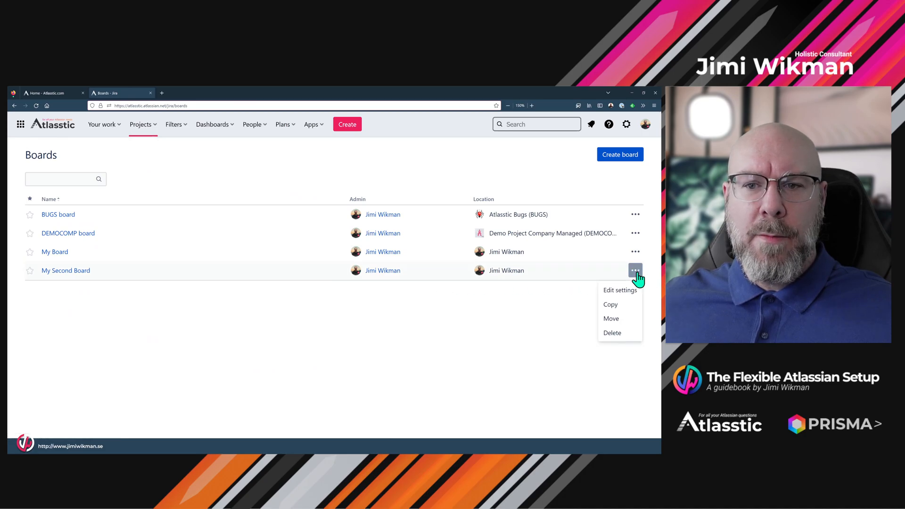
click(613, 333)
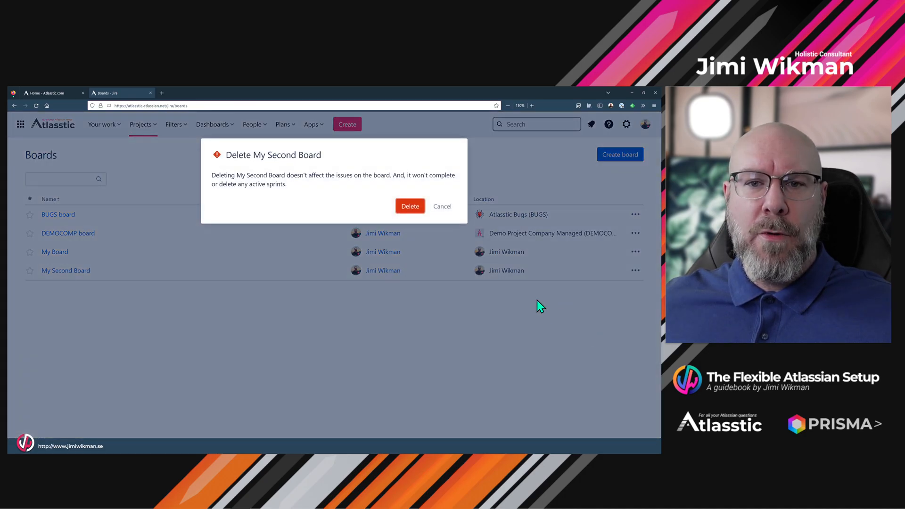
click(406, 207)
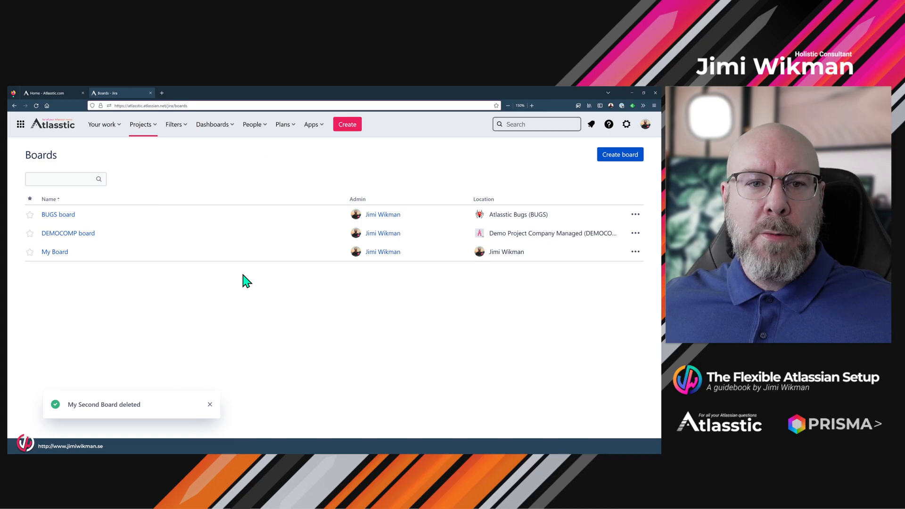
Delete My Board from the boards list.
click(637, 254)
click(615, 314)
click(409, 226)
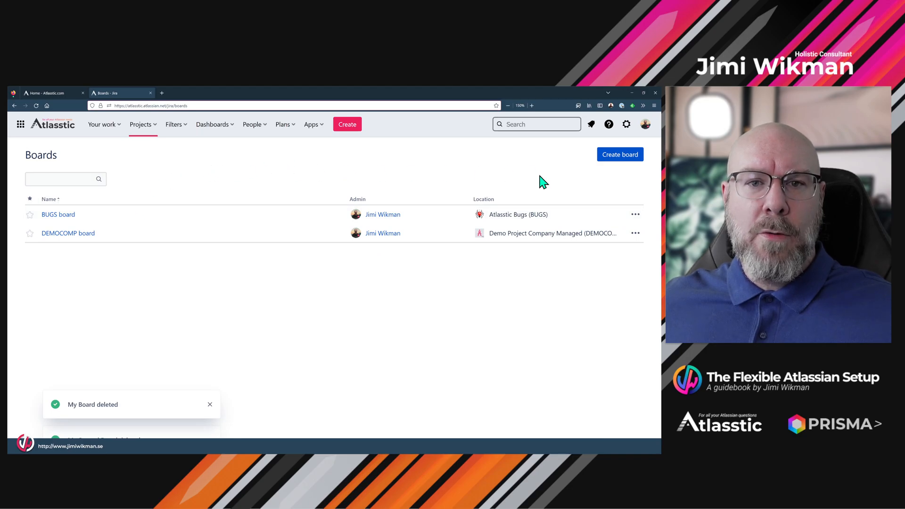
Try to open the account's own boards page and check where personal boards can be reached.
click(645, 125)
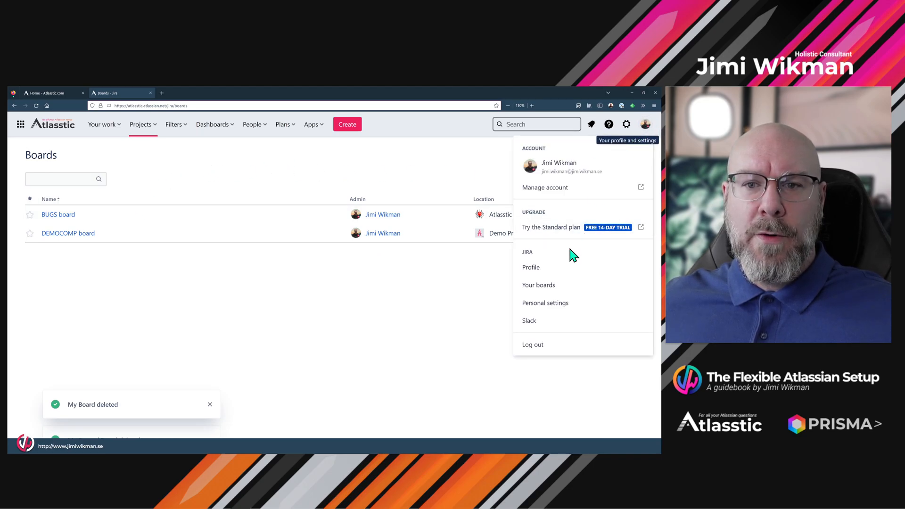
click(549, 287)
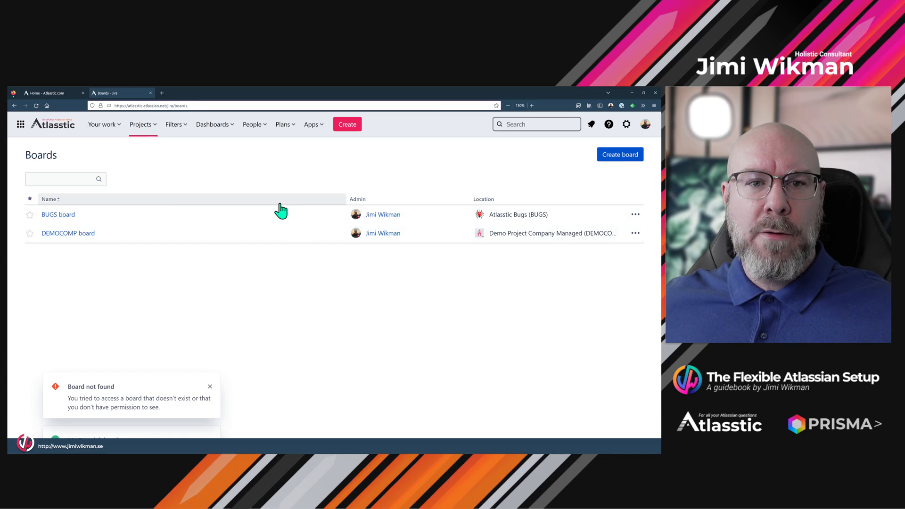
click(149, 128)
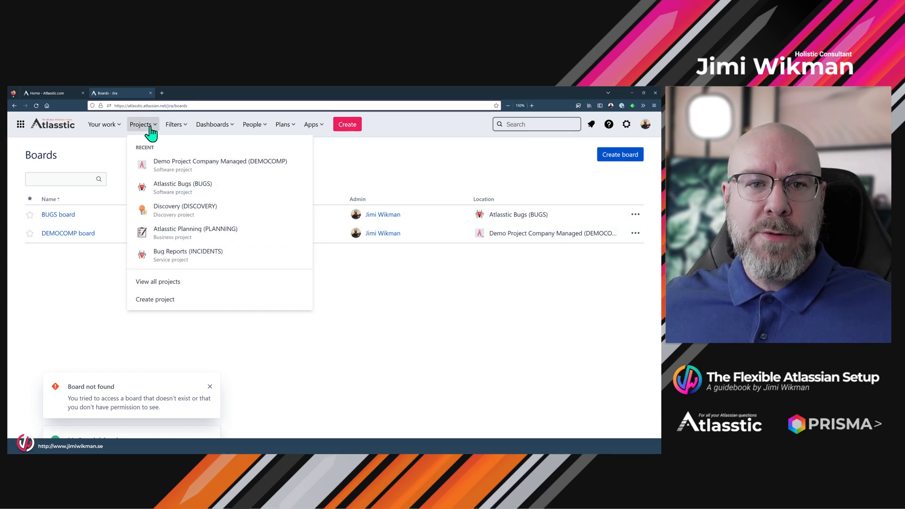
click(646, 124)
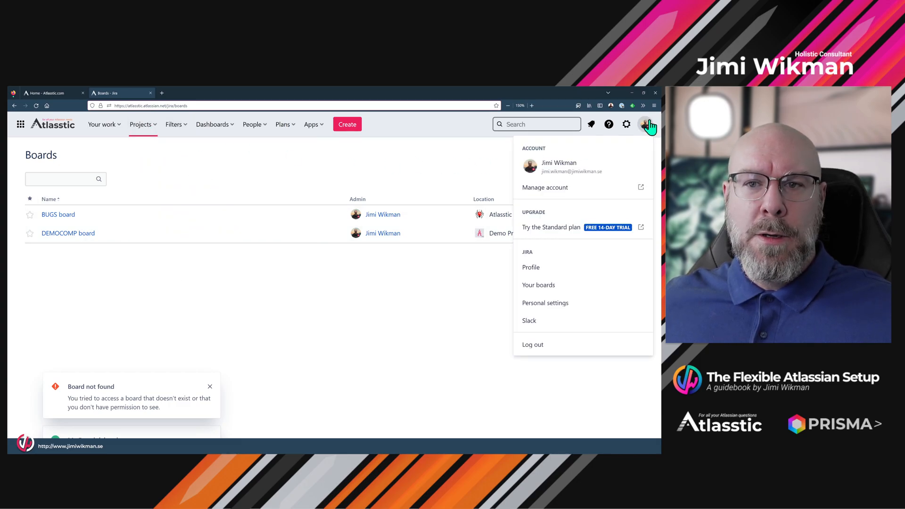
click(542, 287)
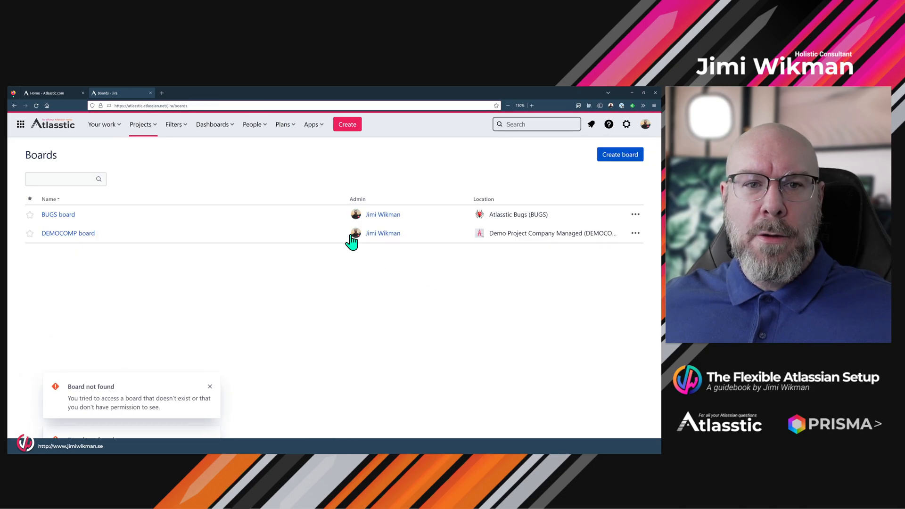
Open the Demo Project Company Managed project and show the list of boards available from its DEMOCOMP board.
click(140, 127)
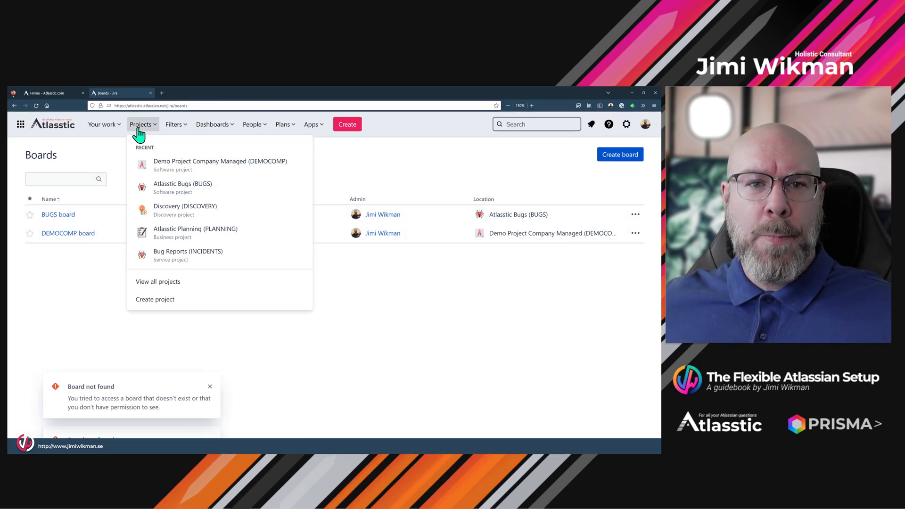
click(156, 166)
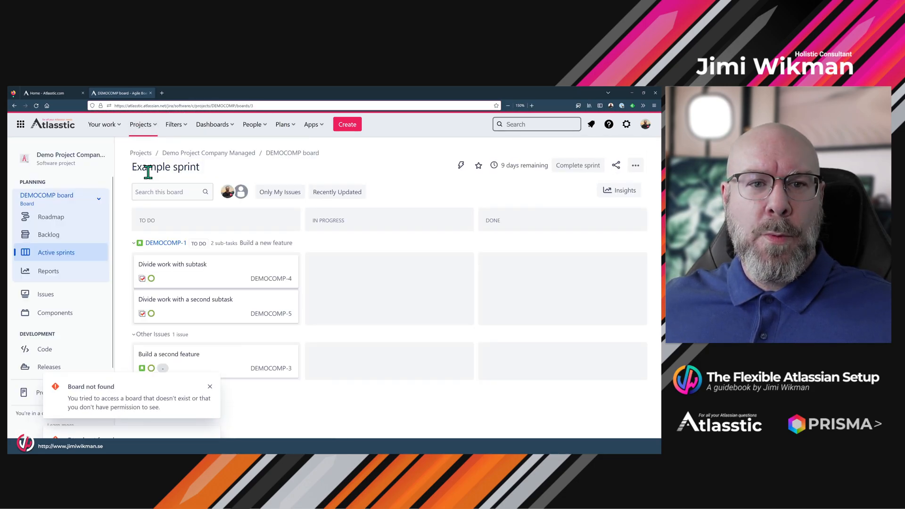
click(101, 201)
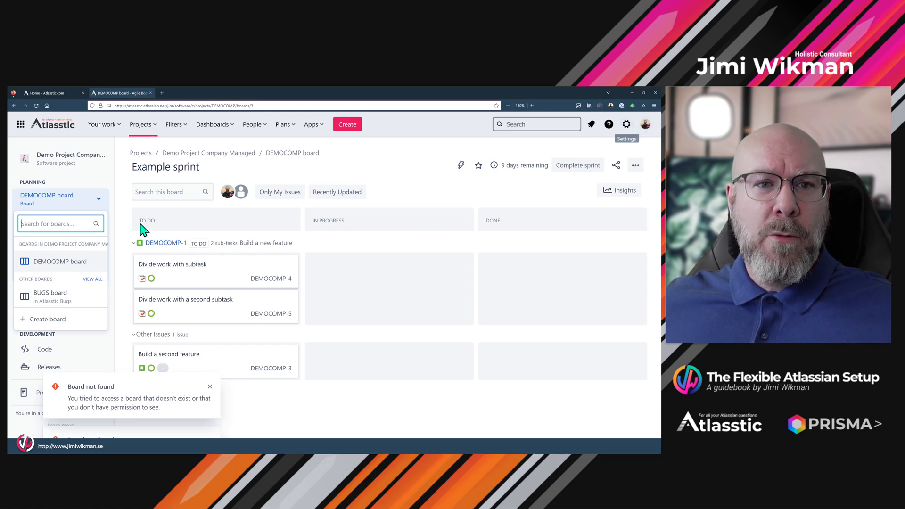
Switch to the Atlasstic community website, look through its home page, and browse the discussion forums.
click(52, 93)
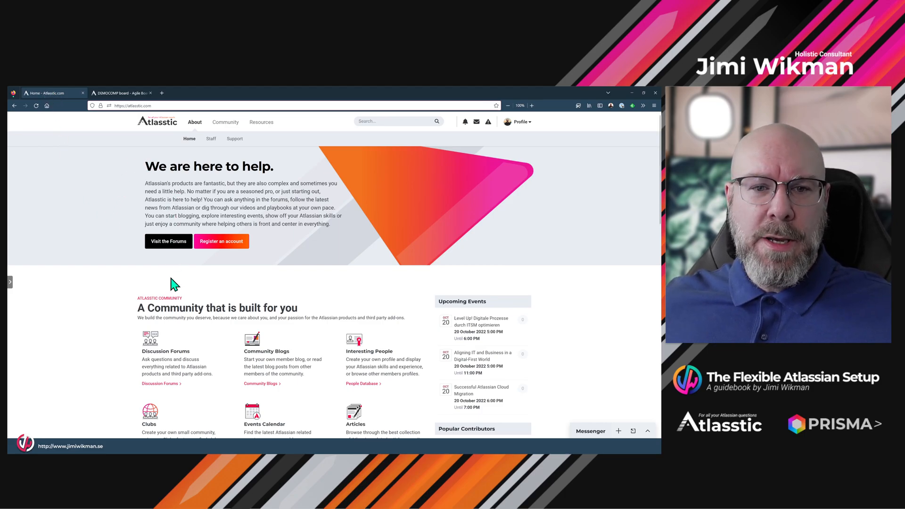
scroll(172, 284, down, 5)
scroll(142, 275, down, 3)
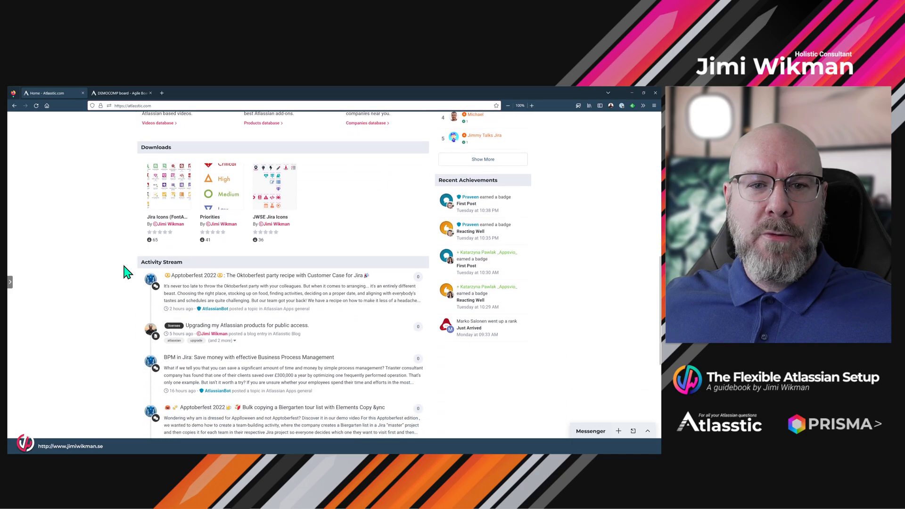
scroll(127, 270, up, 9)
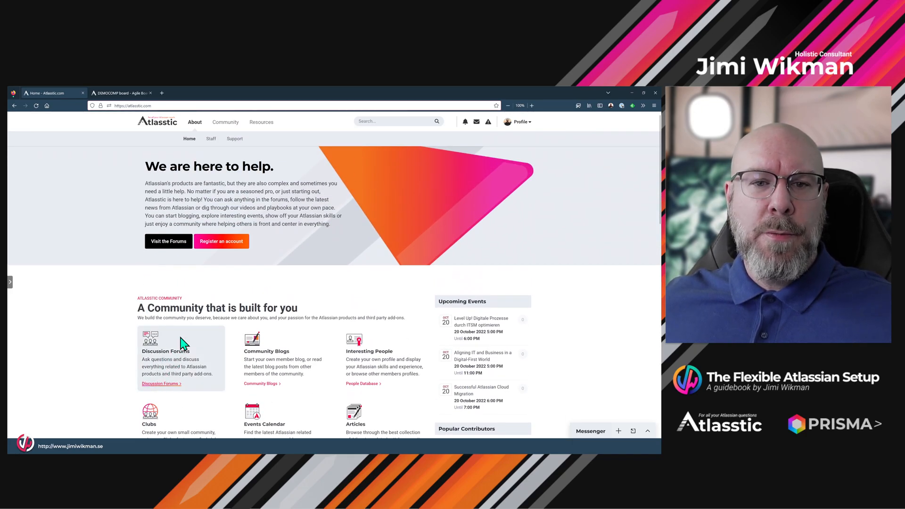
click(169, 383)
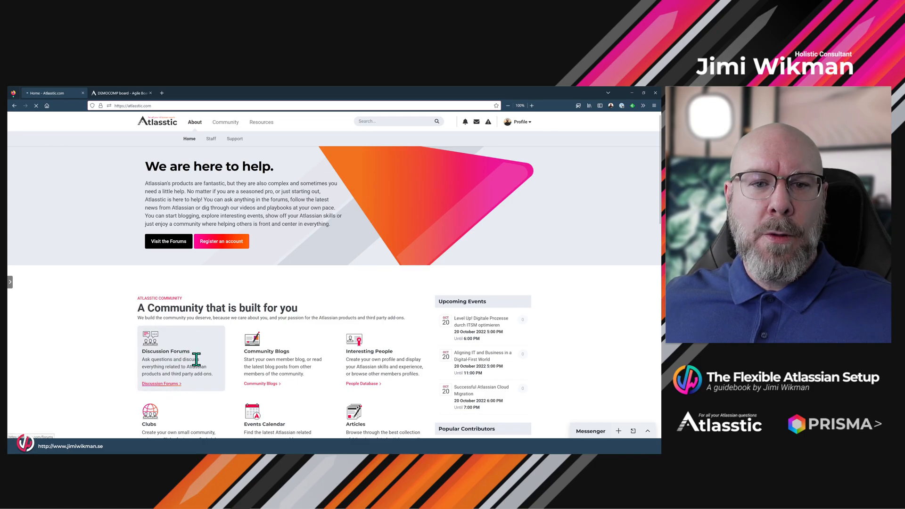
scroll(204, 346, down, 5)
scroll(204, 346, down, 3)
scroll(204, 346, up, 8)
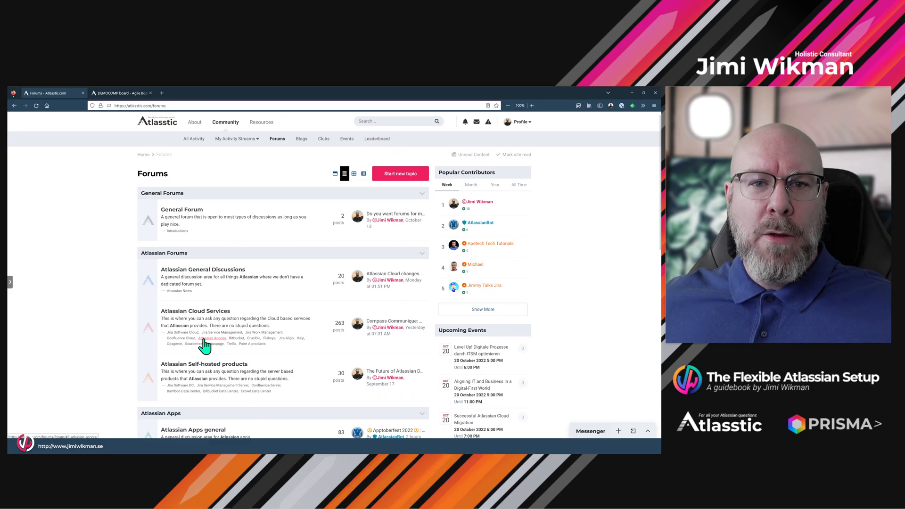